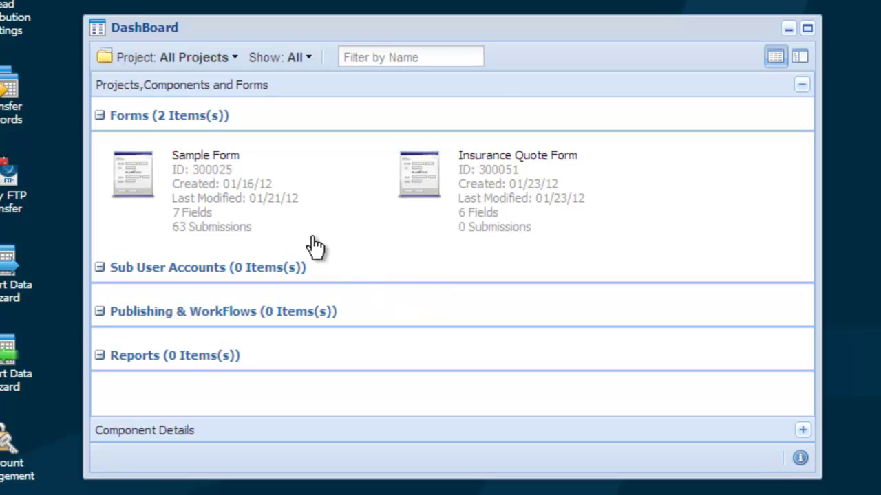
Open Sample Form from the DashBoard in the Form Designer
{"action": "left_click", "coordinate": [286, 218]}
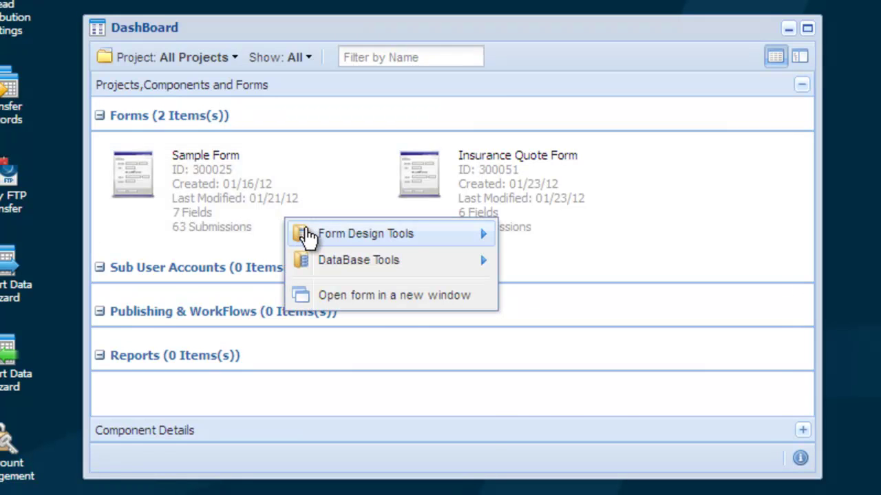
{"action": "mouse_move", "coordinate": [306, 233]}
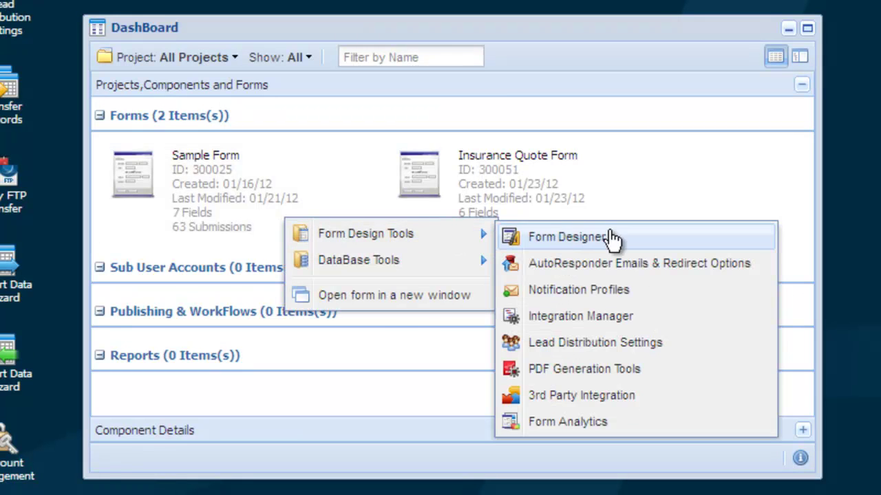
{"action": "left_click", "coordinate": [638, 239]}
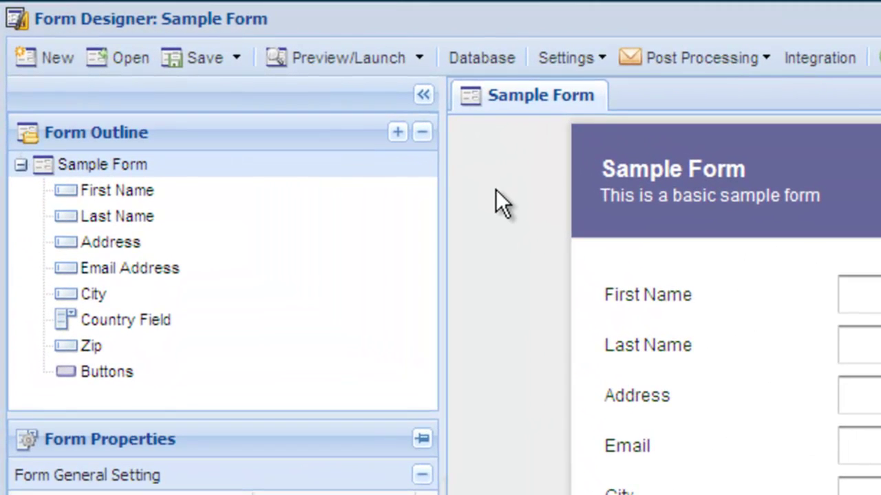
Insert a new group named 'Layout Groups' into Sample Form
{"action": "right_click", "coordinate": [438, 167]}
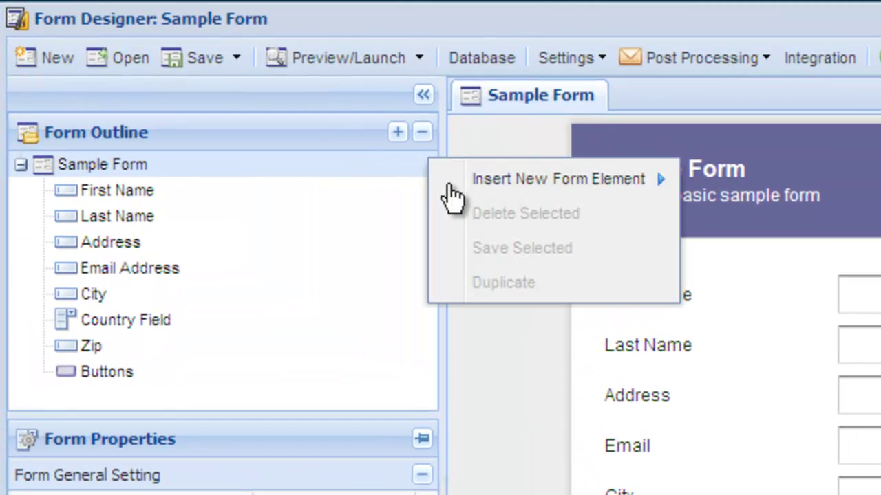
{"action": "mouse_move", "coordinate": [465, 189]}
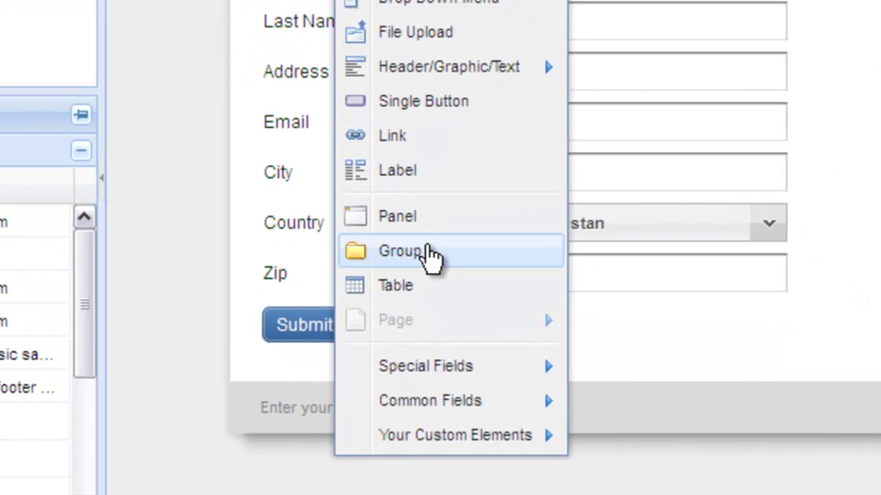
{"action": "left_click", "coordinate": [428, 248]}
{"action": "type", "text": "Layout Gro"}
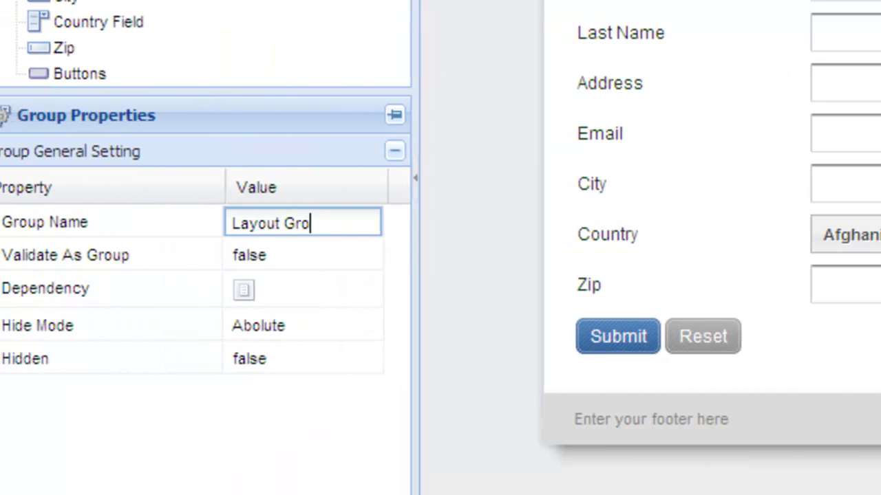
{"action": "type", "text": "ups"}
{"action": "key", "text": "Return"}
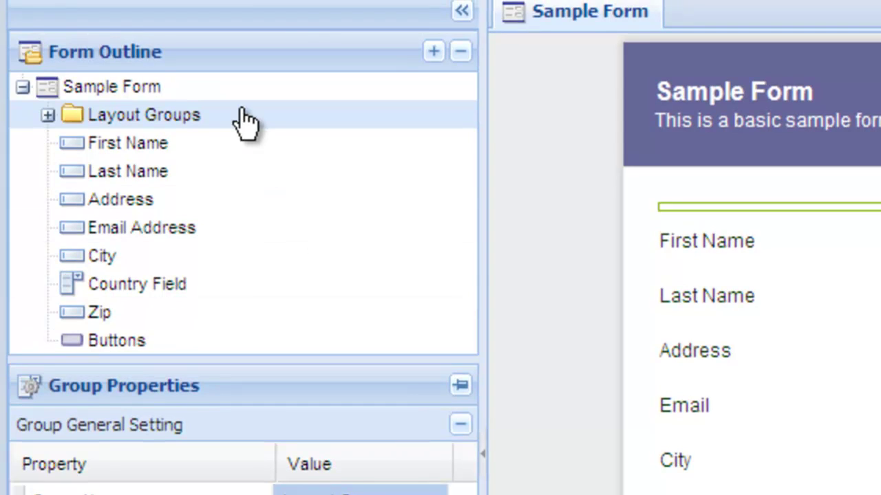
Add two groups inside Layout Groups, named 'Column 2' and 'Column 1'
{"action": "right_click", "coordinate": [246, 122]}
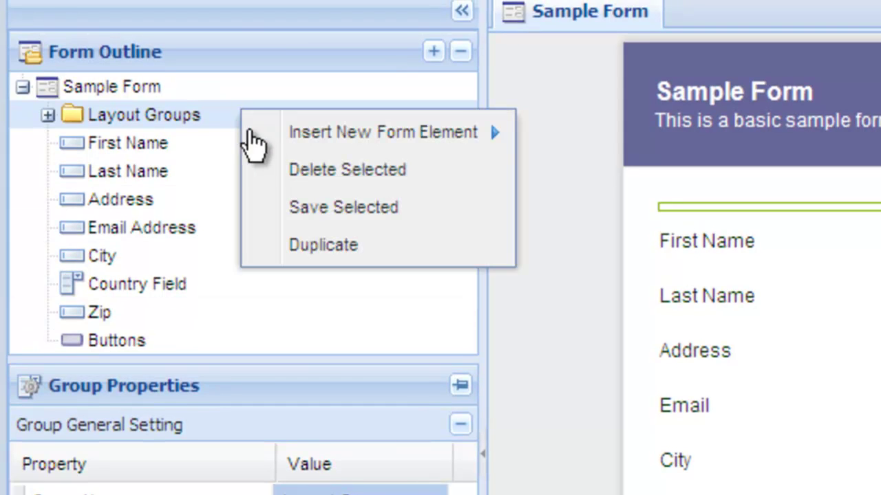
{"action": "mouse_move", "coordinate": [485, 133]}
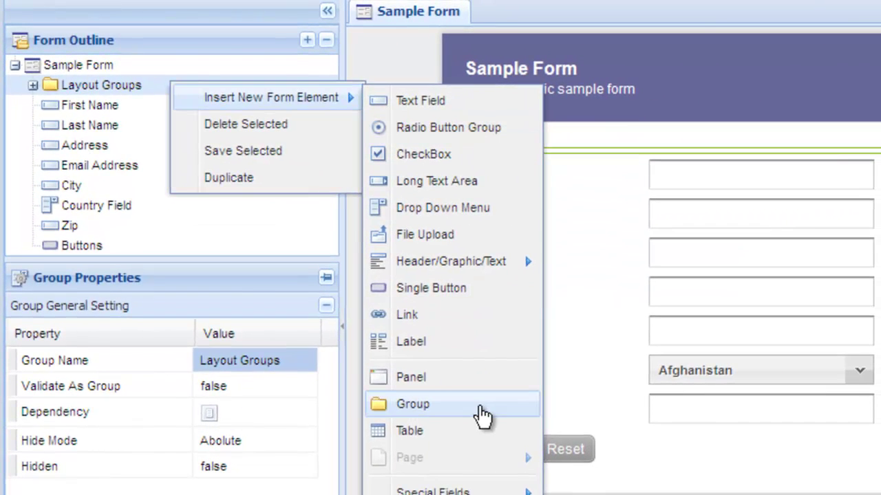
{"action": "left_click", "coordinate": [482, 413]}
{"action": "type", "text": "Column"}
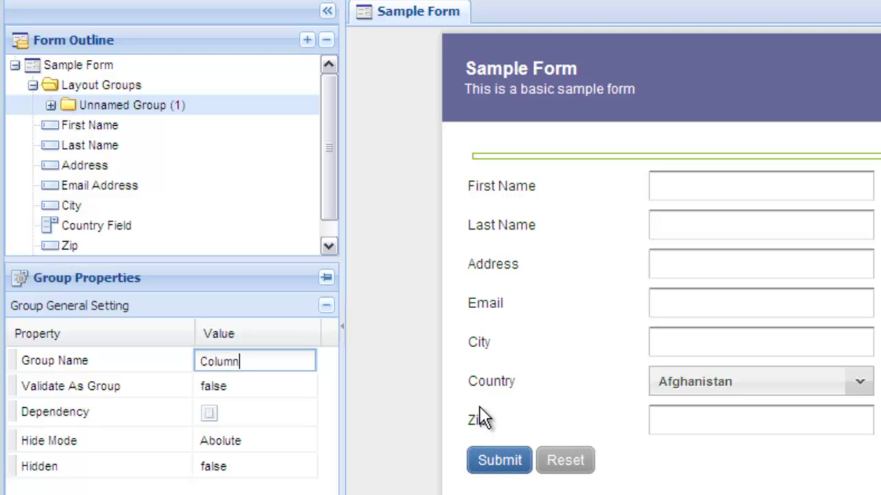
{"action": "type", "text": " 2"}
{"action": "key", "text": "Return"}
{"action": "right_click", "coordinate": [224, 88]}
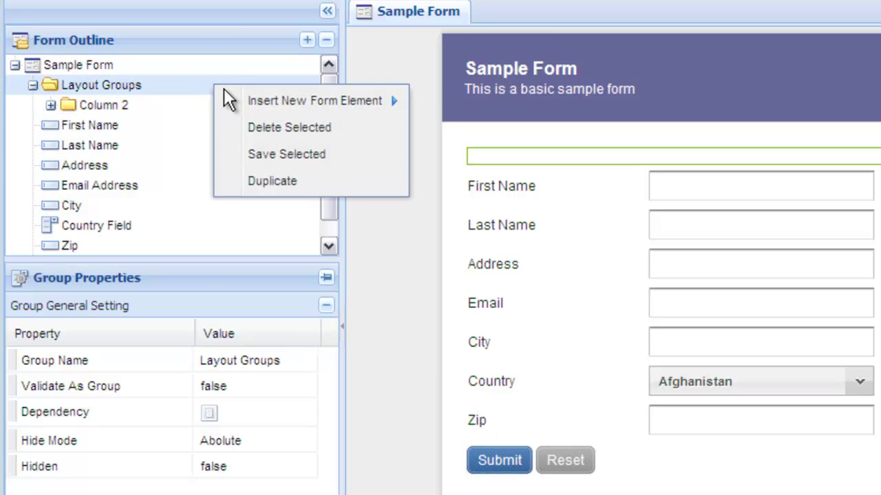
{"action": "mouse_move", "coordinate": [251, 103]}
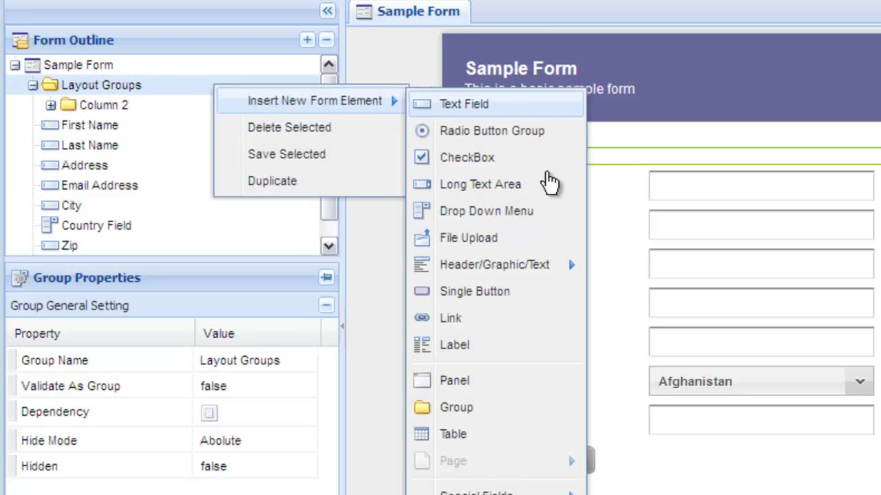
{"action": "left_click", "coordinate": [543, 409]}
{"action": "type", "text": "Column 1"}
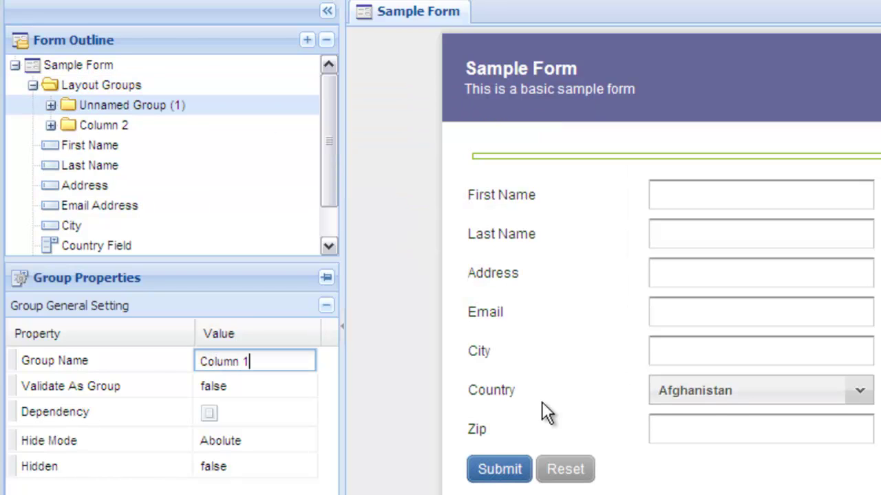
{"action": "key", "text": "Return"}
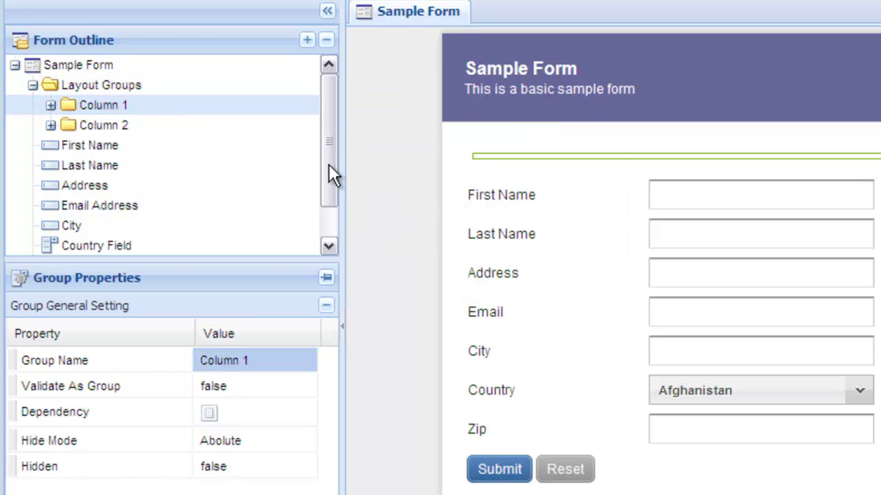
Move First Name, Last Name, Address and Email Address into Column 1
{"action": "left_click", "coordinate": [299, 126]}
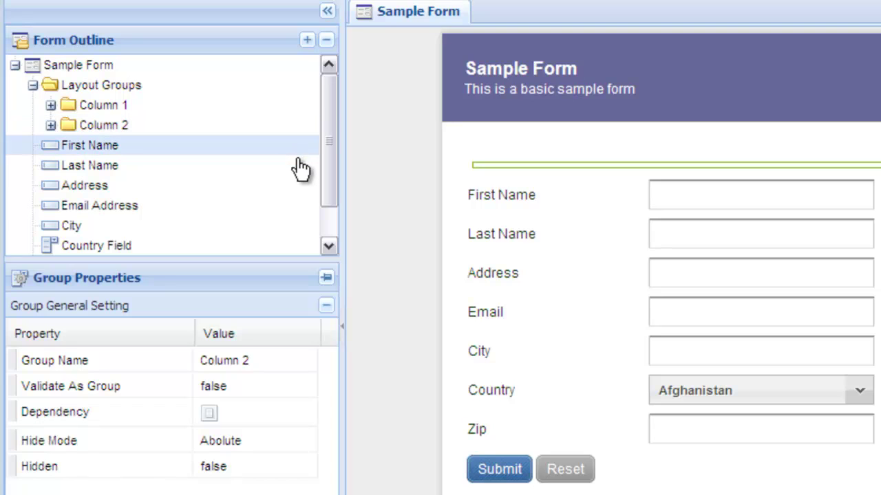
{"action": "left_click", "coordinate": [297, 150]}
{"action": "left_click", "coordinate": [294, 168], "text": "ctrl"}
{"action": "left_click", "coordinate": [287, 186], "text": "ctrl"}
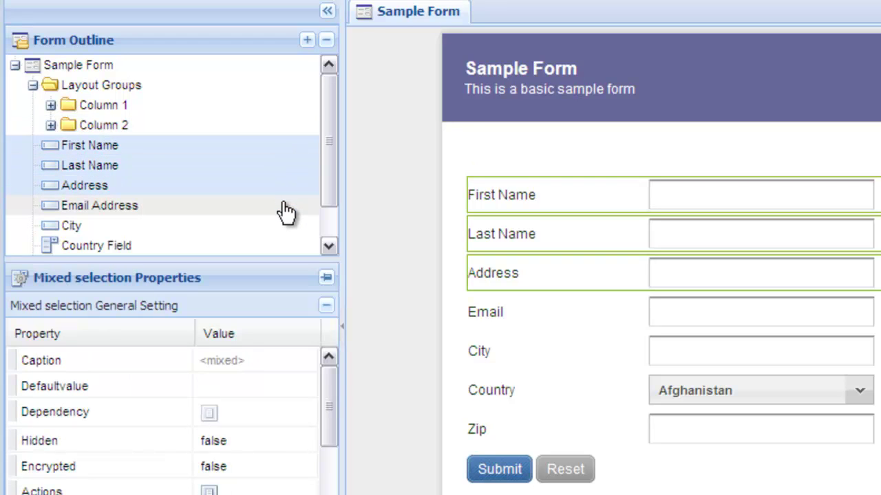
{"action": "left_click", "coordinate": [286, 207], "text": "ctrl"}
{"action": "left_click_drag", "start_coordinate": [285, 152], "coordinate": [281, 118]}
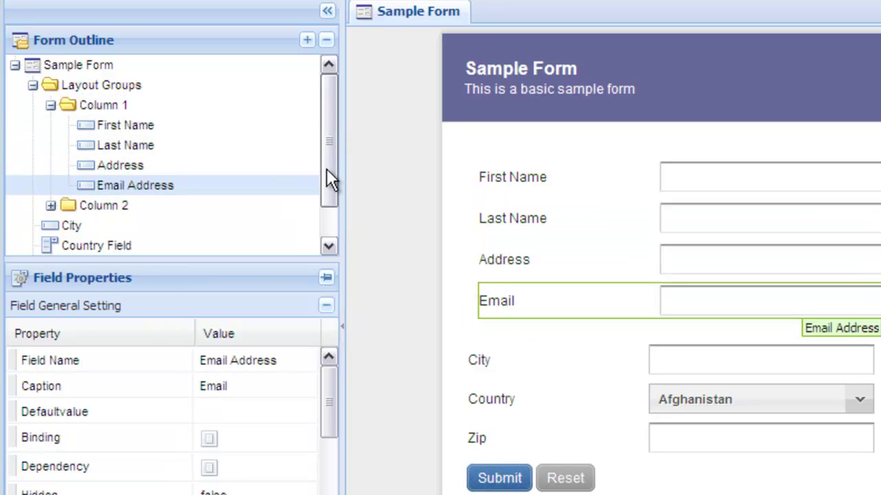
Move Zip, Country Field and City into Column 2
{"action": "left_click", "coordinate": [329, 246]}
{"action": "left_click", "coordinate": [285, 230]}
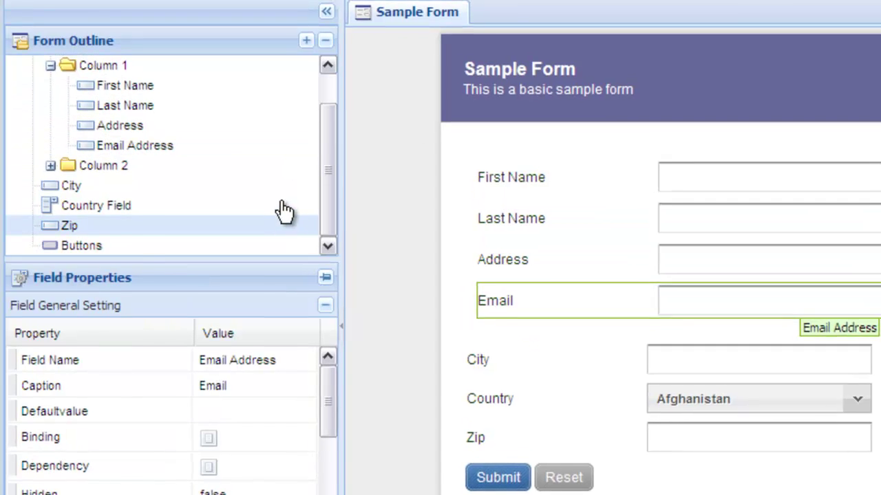
{"action": "left_click", "coordinate": [277, 206], "text": "ctrl"}
{"action": "left_click", "coordinate": [272, 190], "text": "ctrl"}
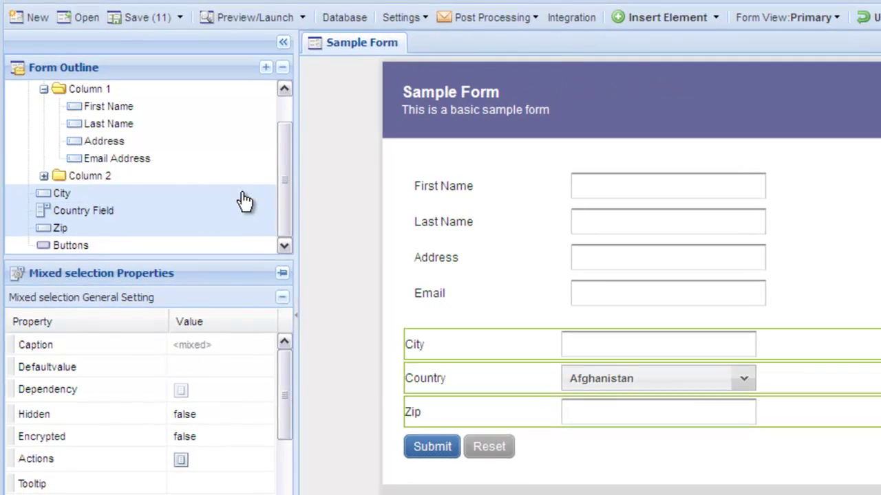
{"action": "left_click_drag", "start_coordinate": [162, 179], "coordinate": [114, 183]}
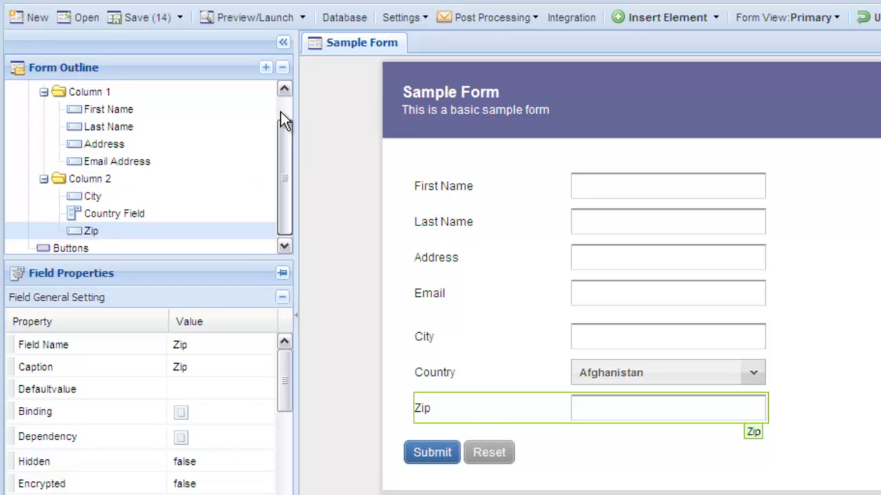
Set Layout Groups' Group Layout & Alignment to Horizontal
{"action": "left_click", "coordinate": [280, 105]}
{"action": "left_click", "coordinate": [176, 104]}
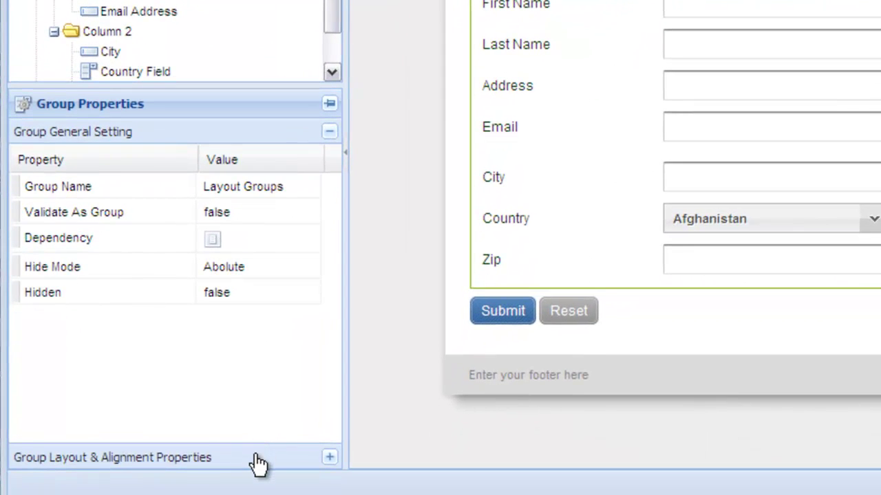
{"action": "left_click", "coordinate": [255, 457]}
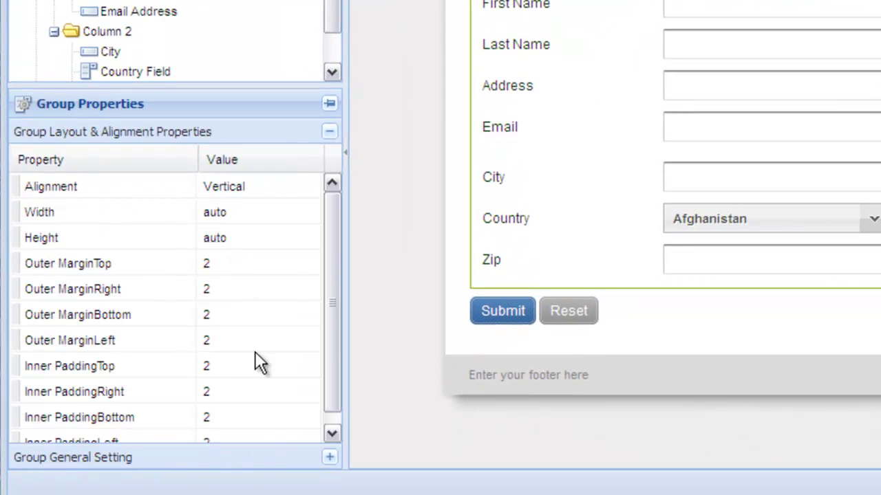
{"action": "left_click", "coordinate": [256, 186]}
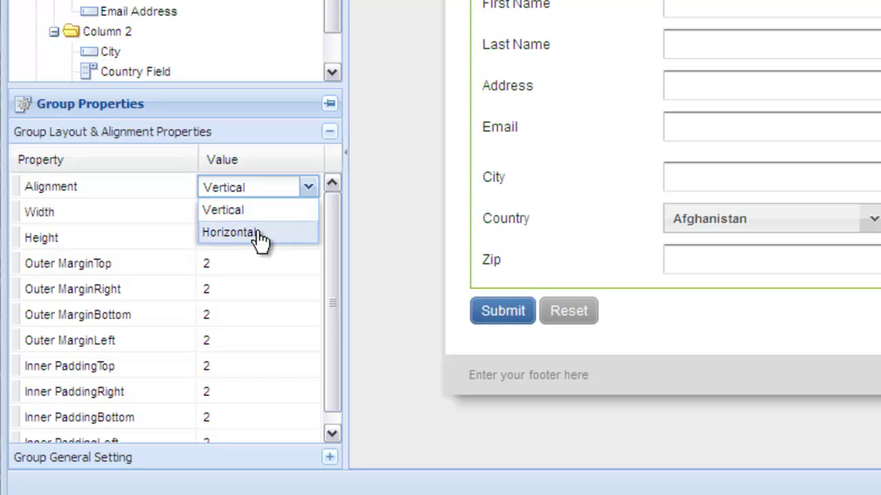
{"action": "left_click", "coordinate": [259, 232]}
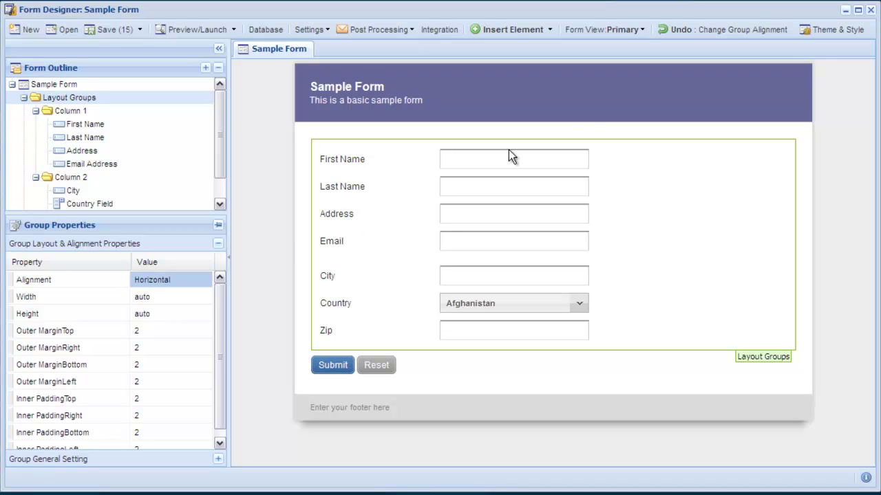
Change the Page theme's outer container width to 1000 and close Theme Settings
{"action": "left_click", "coordinate": [805, 31]}
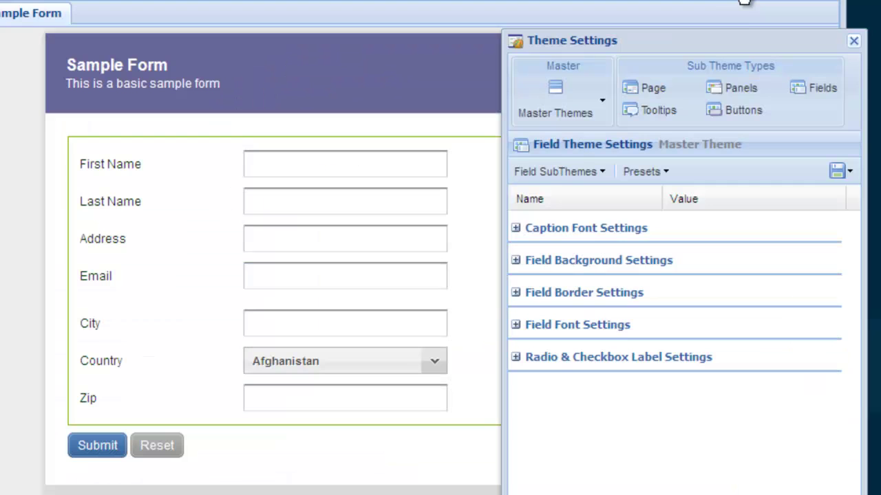
{"action": "left_click", "coordinate": [668, 89]}
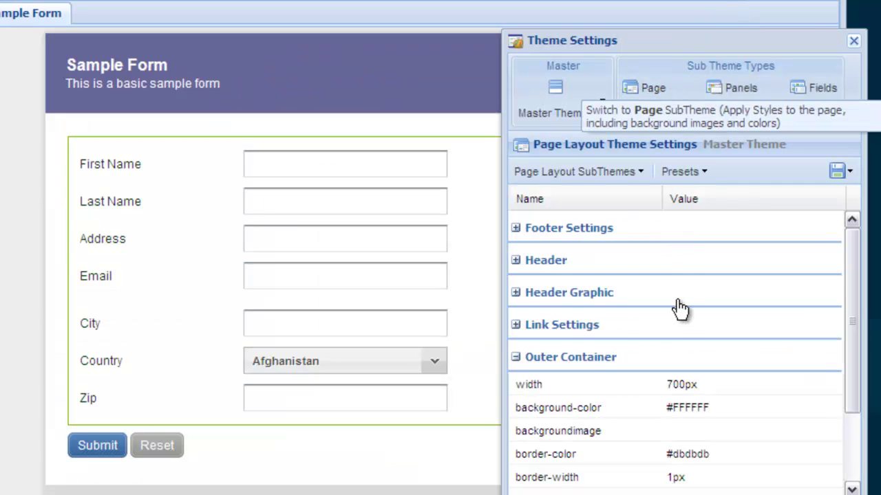
{"action": "left_click", "coordinate": [679, 388]}
{"action": "left_click", "coordinate": [679, 388]}
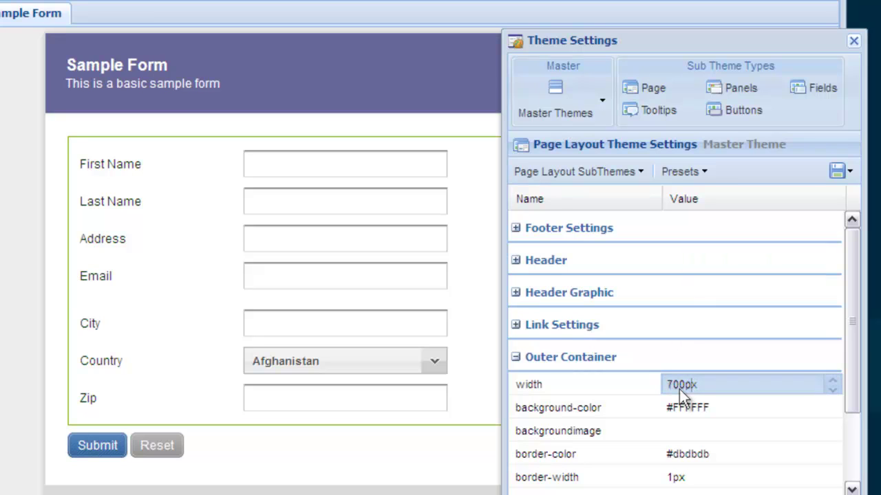
{"action": "type", "text": "1000"}
{"action": "key", "text": "Return"}
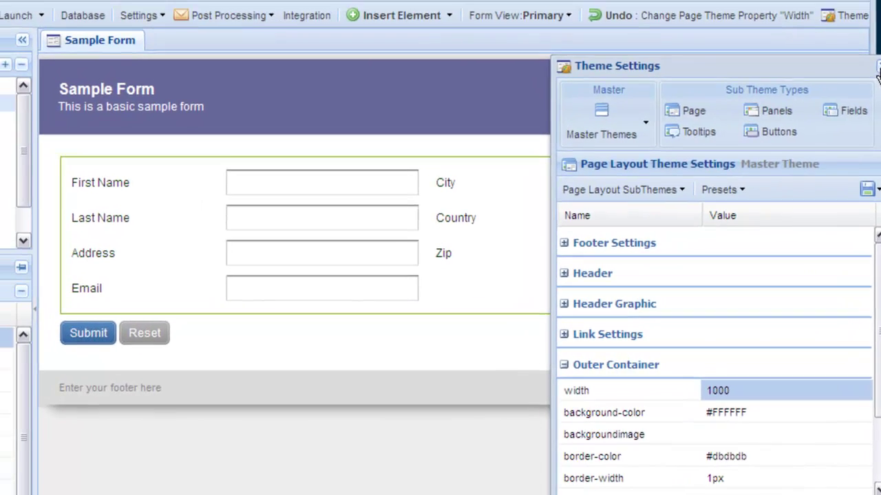
{"action": "left_click", "coordinate": [853, 41]}
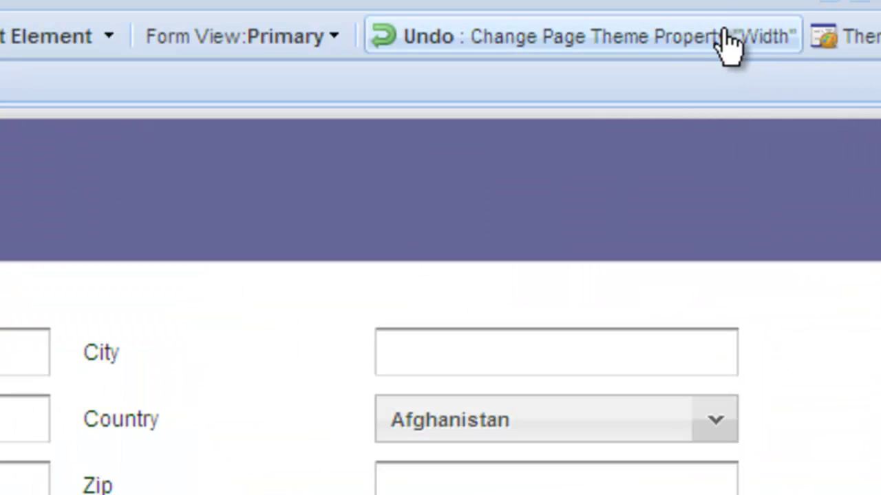
Undo the page width change and set the form's alignment to Vertical
{"action": "left_click", "coordinate": [728, 42]}
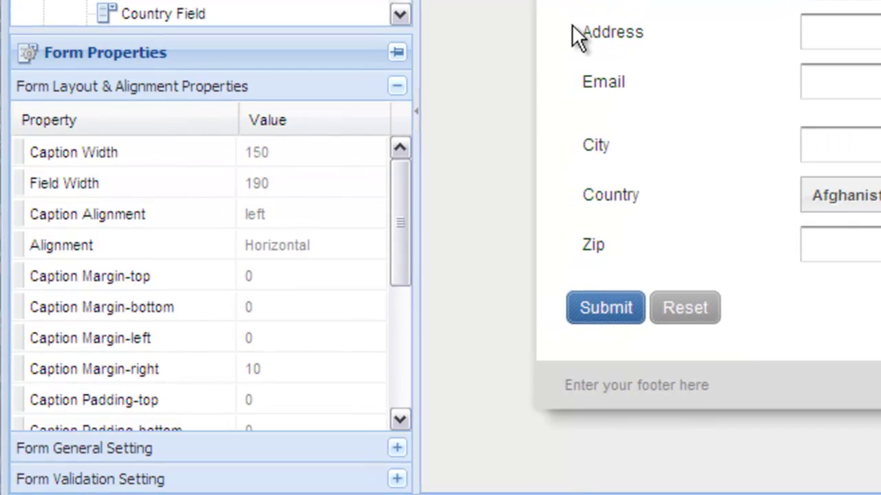
{"action": "left_click", "coordinate": [340, 254]}
{"action": "left_click", "coordinate": [341, 253]}
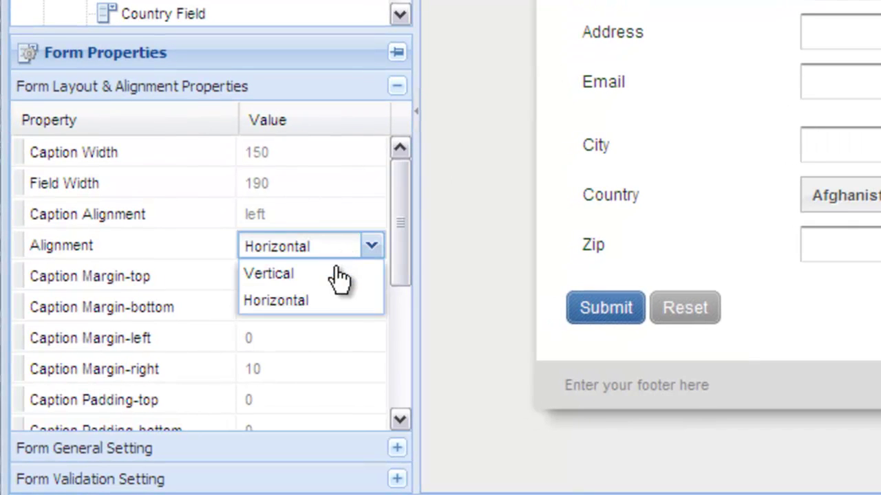
{"action": "left_click", "coordinate": [332, 279]}
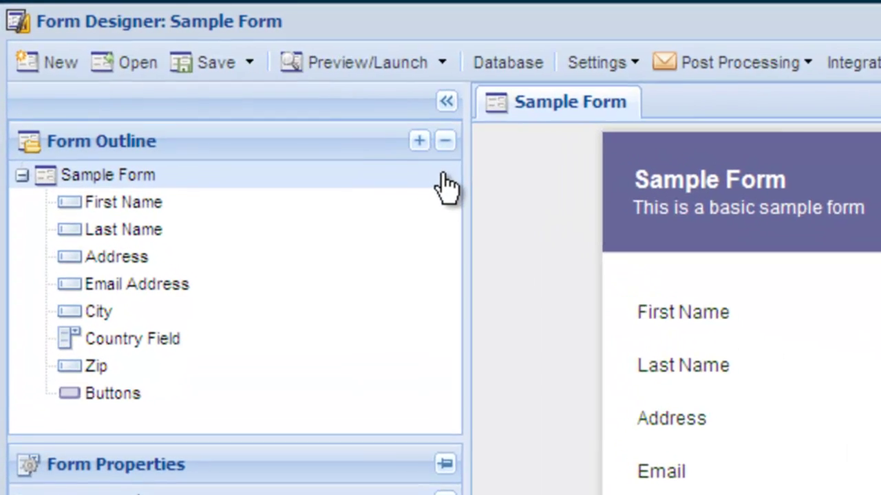
Insert a two-column table at the top of Sample Form
{"action": "right_click", "coordinate": [313, 123]}
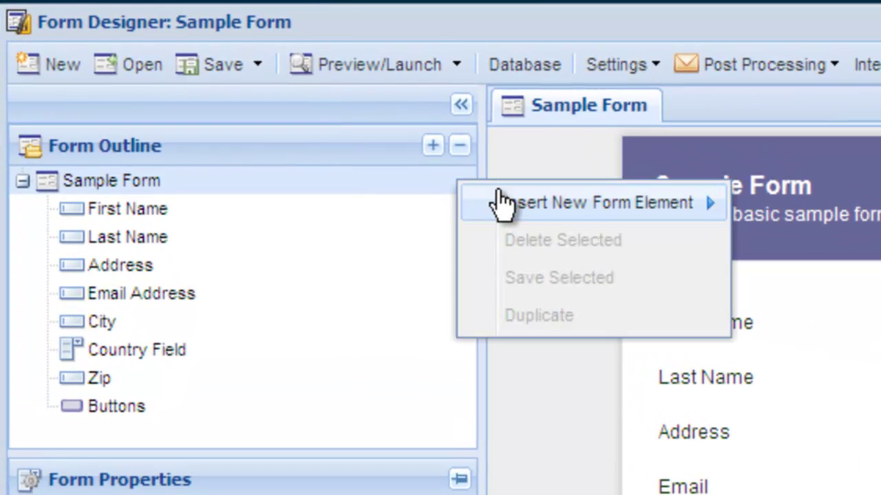
{"action": "mouse_move", "coordinate": [504, 203]}
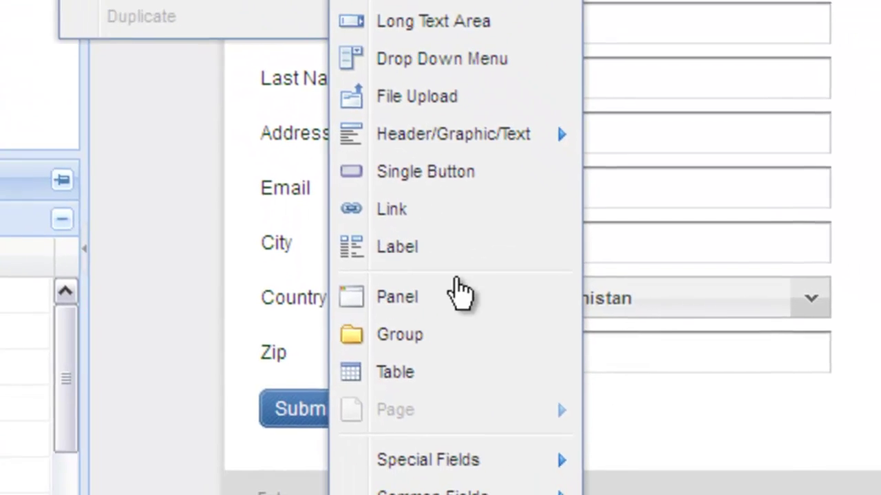
{"action": "left_click", "coordinate": [473, 378]}
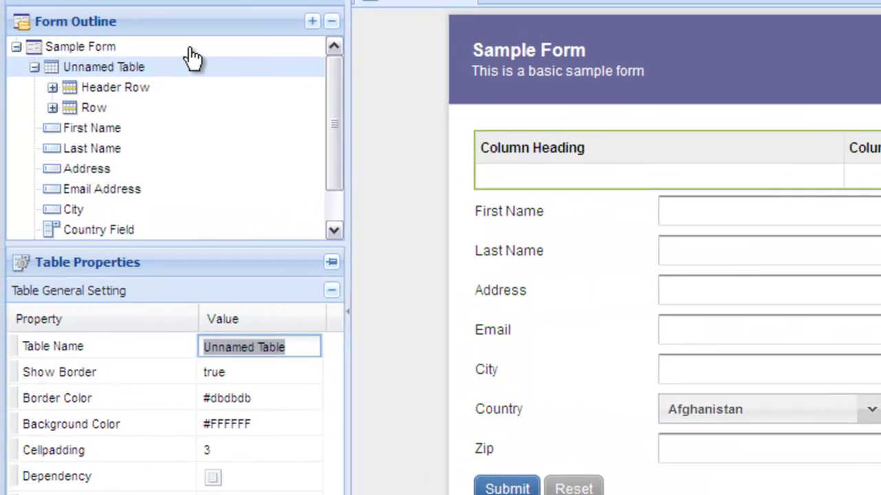
Set Sample Form's Form Layout & Alignment to Vertical
{"action": "left_click", "coordinate": [190, 48]}
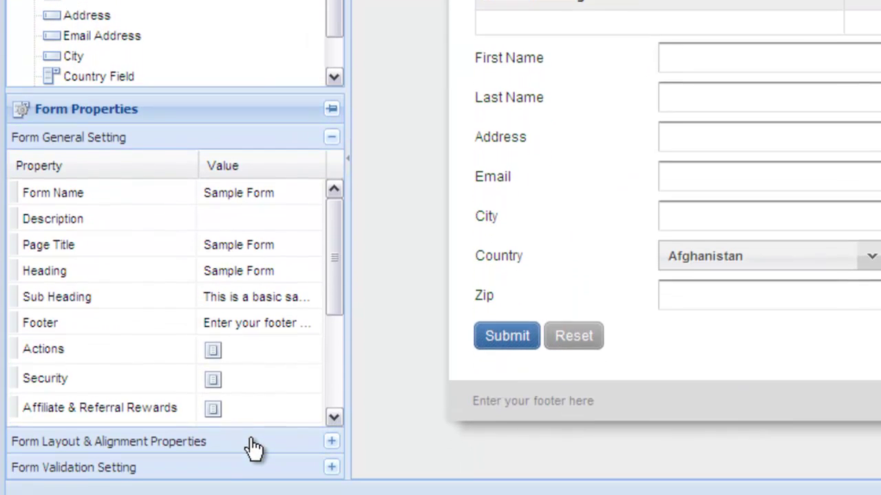
{"action": "left_click", "coordinate": [253, 443]}
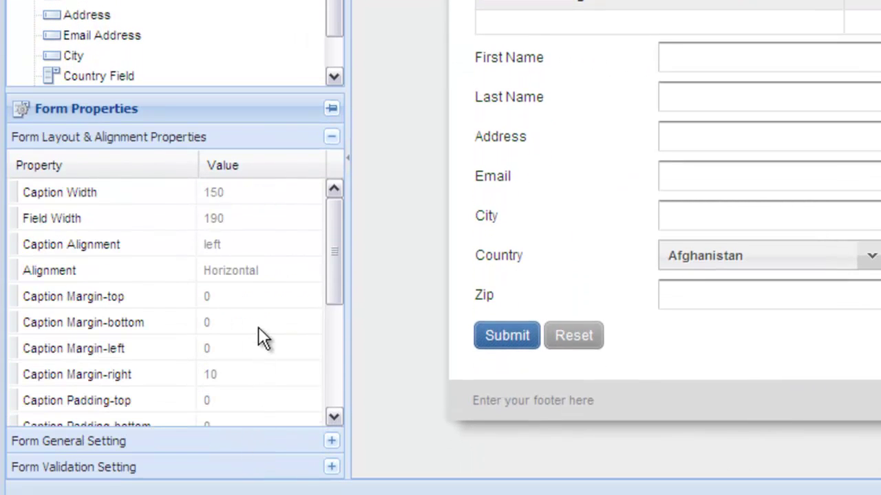
{"action": "left_click", "coordinate": [261, 275]}
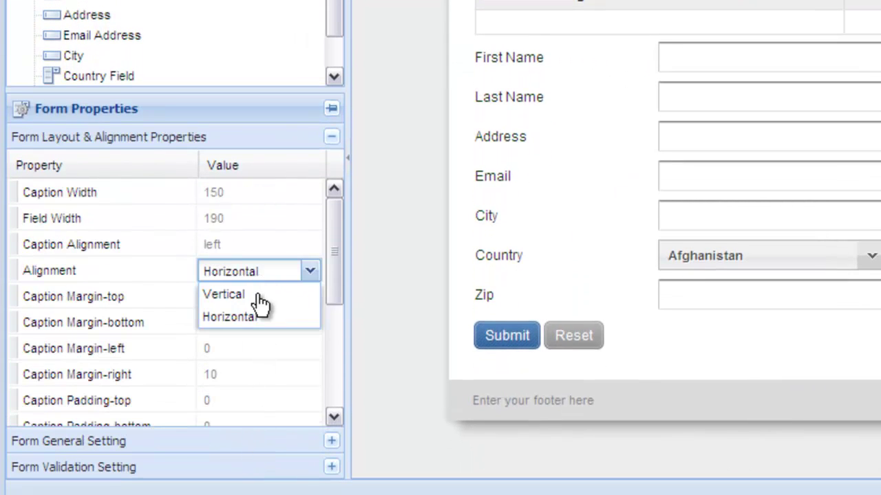
{"action": "left_click", "coordinate": [257, 296]}
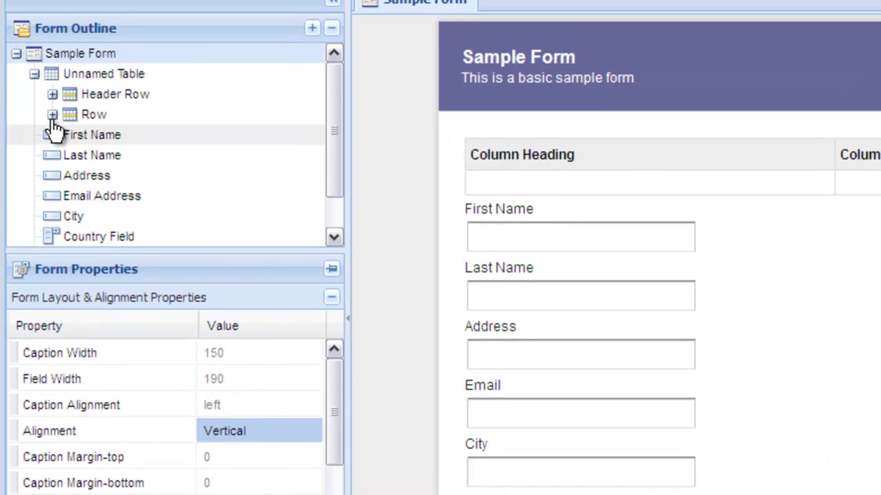
Drag First Name, Last Name, Address and Email Address into the table's first column
{"action": "left_click", "coordinate": [53, 92]}
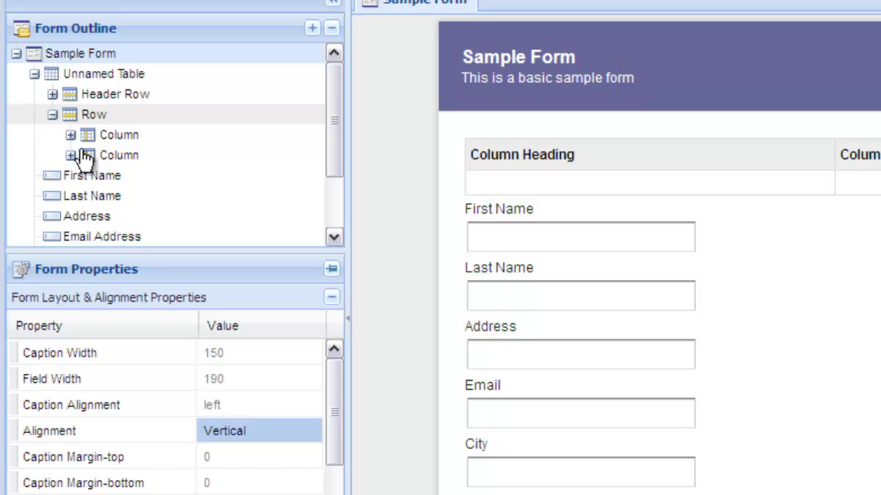
{"action": "left_click", "coordinate": [94, 181]}
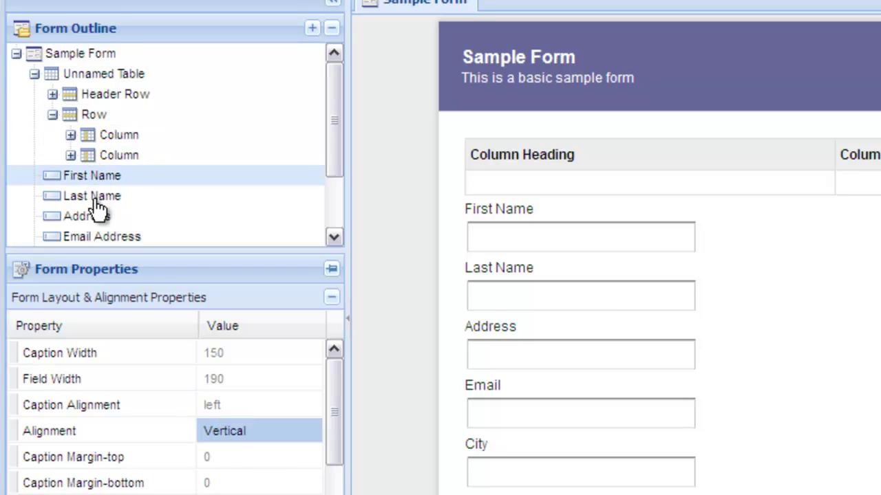
{"action": "left_click", "coordinate": [96, 198], "text": "ctrl"}
{"action": "left_click", "coordinate": [94, 222], "text": "ctrl"}
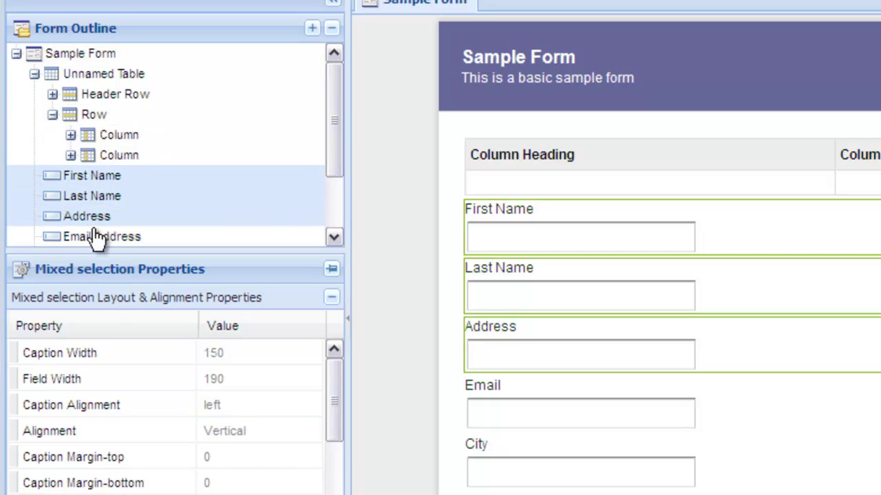
{"action": "left_click", "coordinate": [101, 237], "text": "ctrl"}
{"action": "left_click_drag", "start_coordinate": [114, 197], "coordinate": [124, 142]}
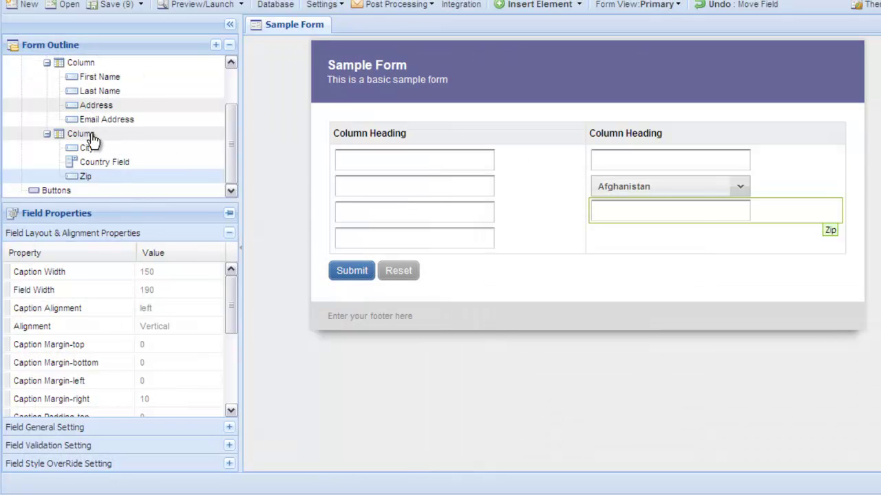
Set Optimize Child Elements to false on the first and second table columns
{"action": "left_click", "coordinate": [86, 64]}
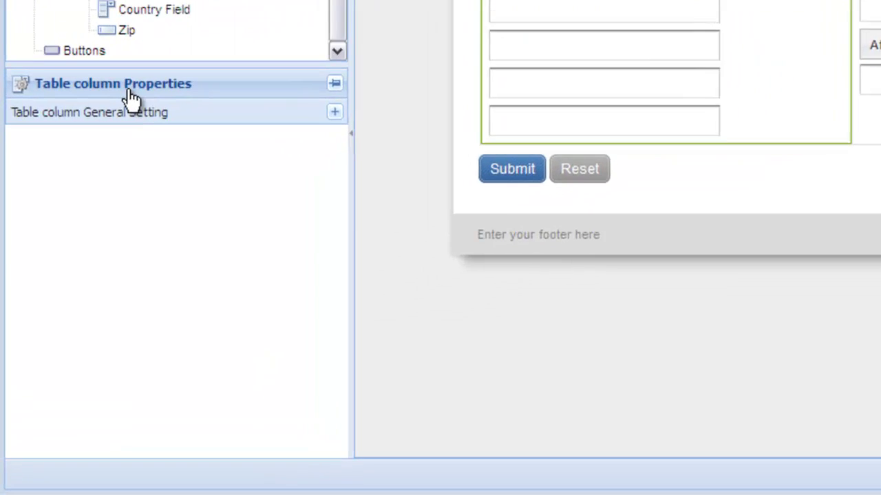
{"action": "left_click", "coordinate": [131, 112]}
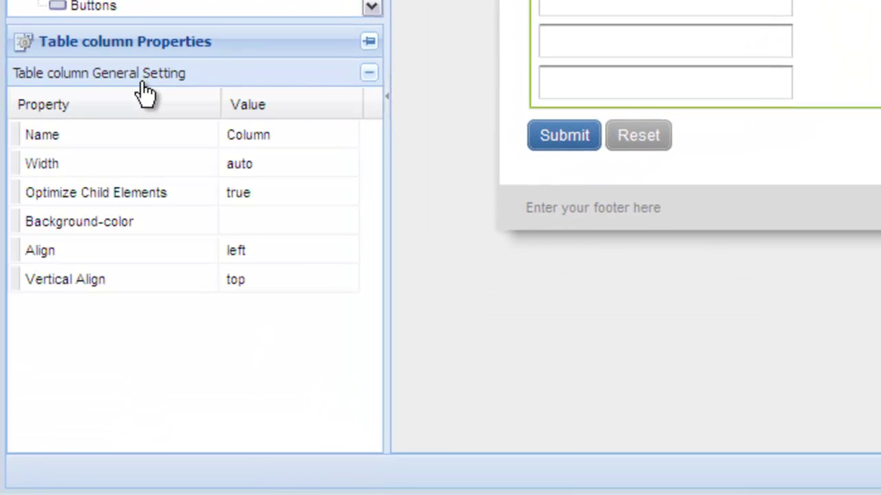
{"action": "left_click", "coordinate": [251, 189]}
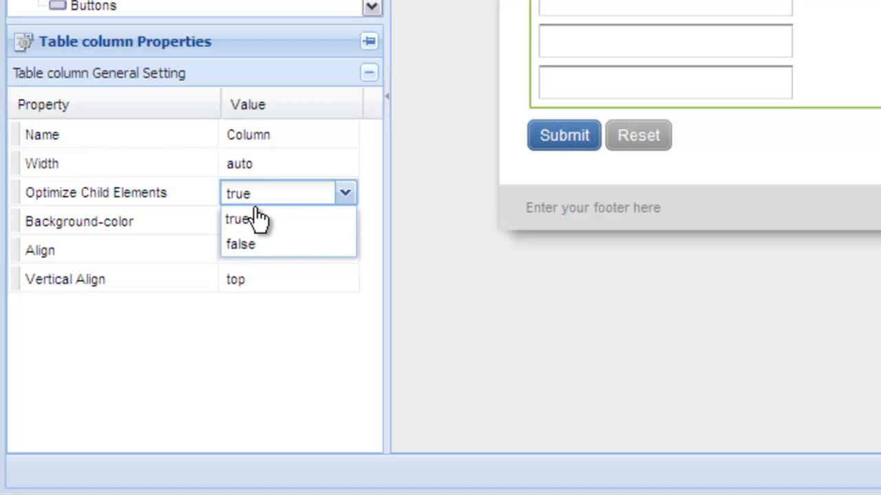
{"action": "left_click", "coordinate": [262, 256]}
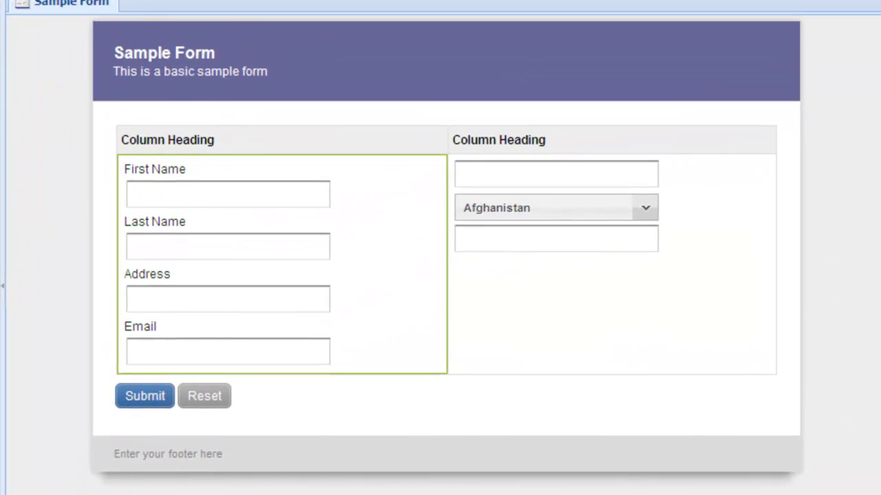
{"action": "left_click", "coordinate": [0, 141]}
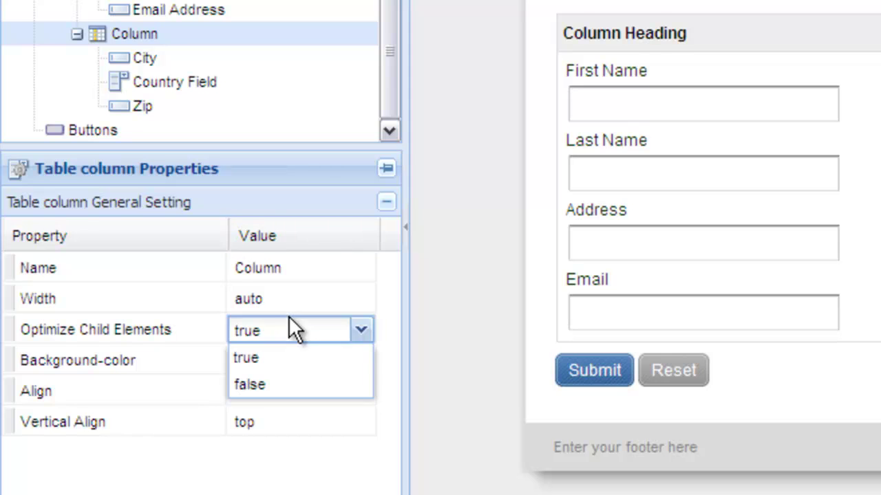
{"action": "left_click", "coordinate": [301, 384]}
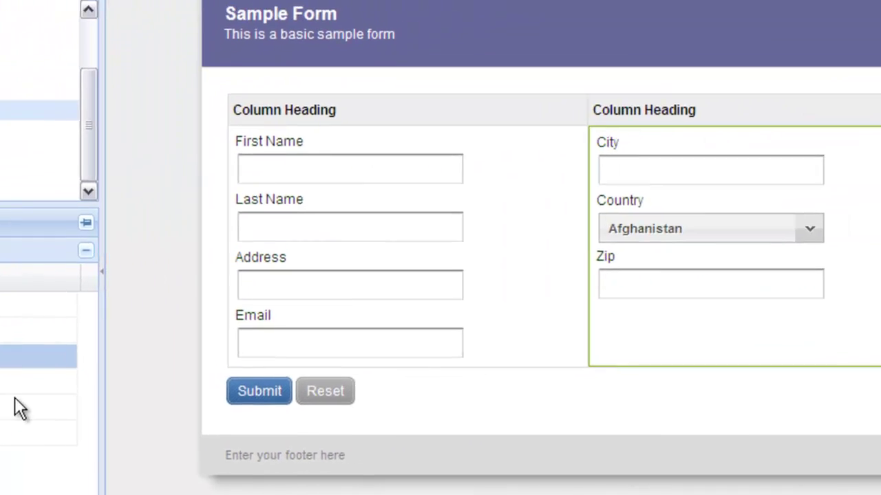